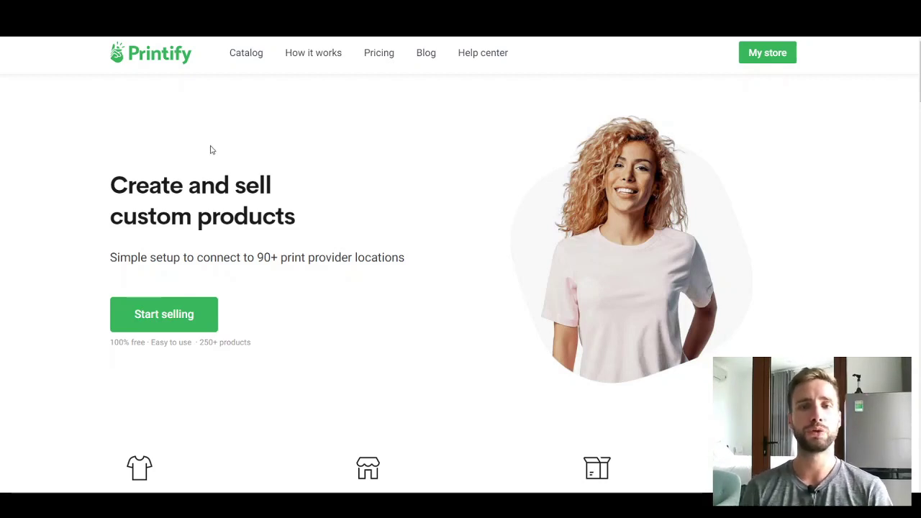
# - Look over the Printify home page down to the store integrations it supports
pyautogui.scroll(-10, 212, 150)
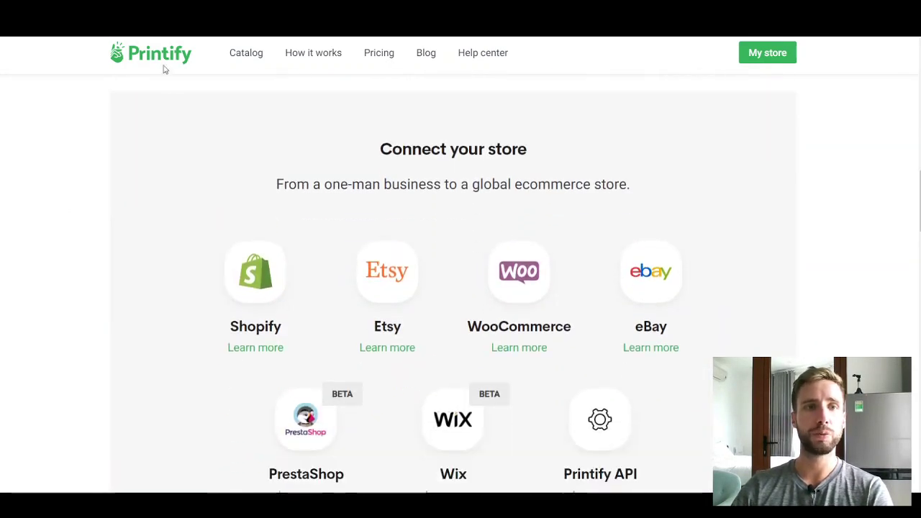
pyautogui.scroll(-2, 122, 247)
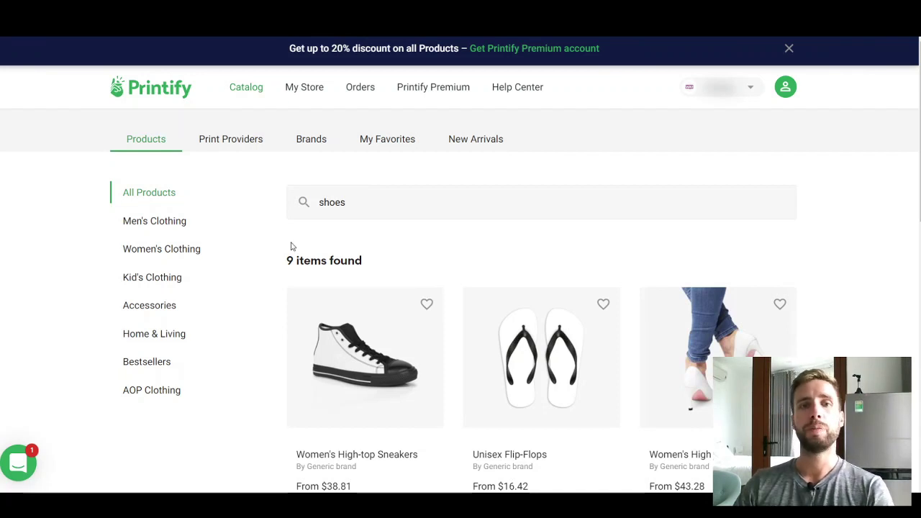
# - Browse the shoe products in the catalog search results and compare their models and prices
pyautogui.scroll(-2, 553, 258)
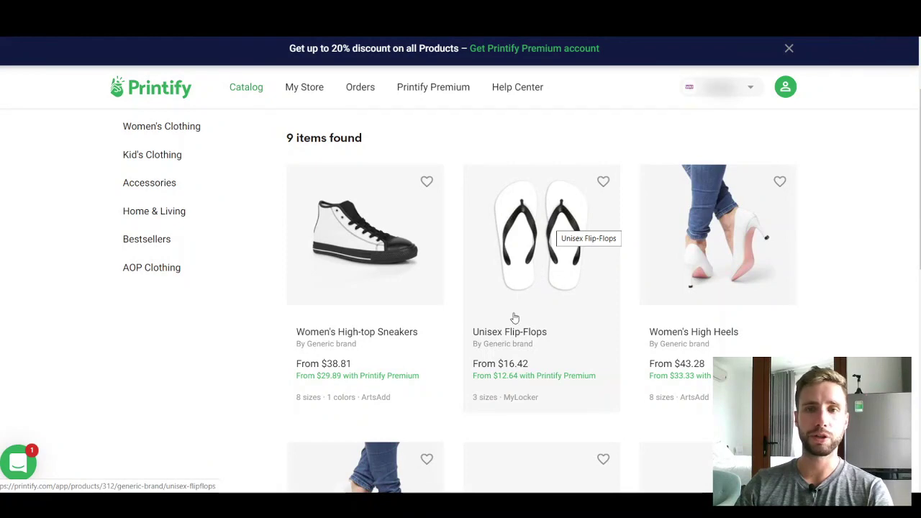
pyautogui.scroll(-1, 864, 302)
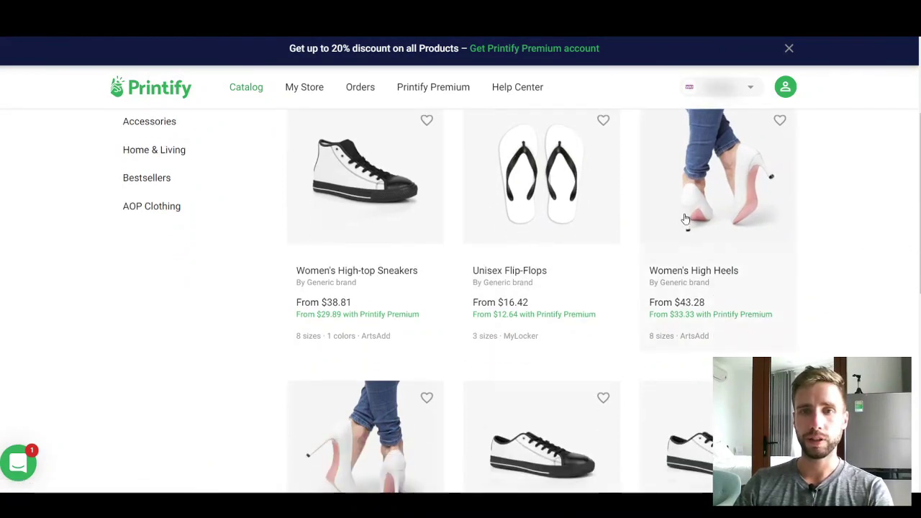
pyautogui.scroll(-2, 346, 266)
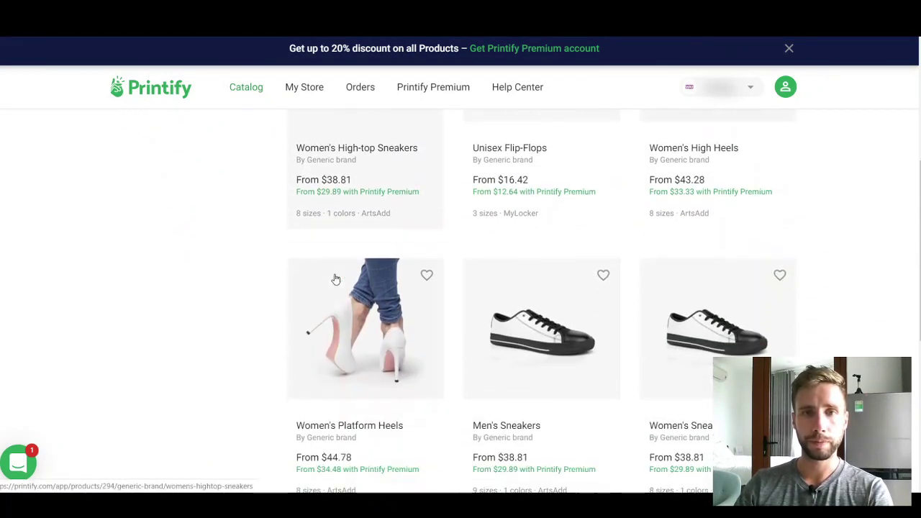
pyautogui.scroll(-3, 336, 280)
pyautogui.scroll(-2, 548, 240)
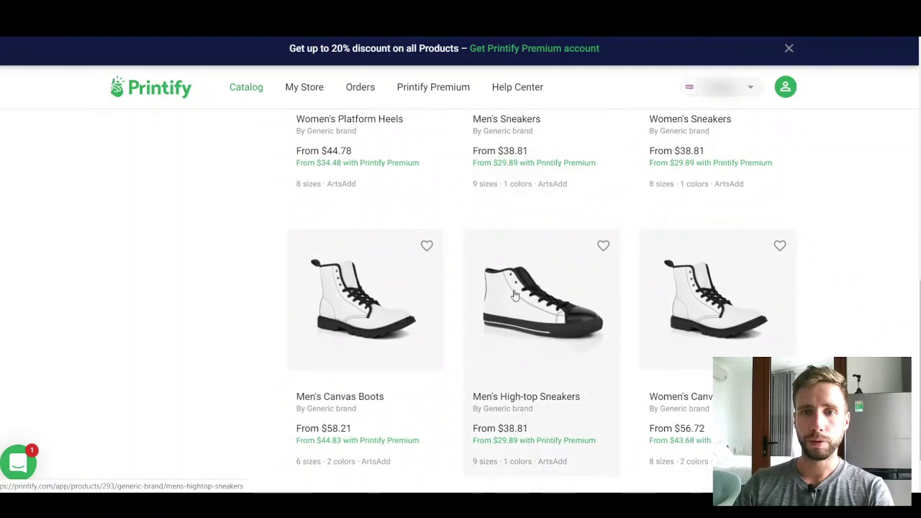
pyautogui.scroll(8, 263, 348)
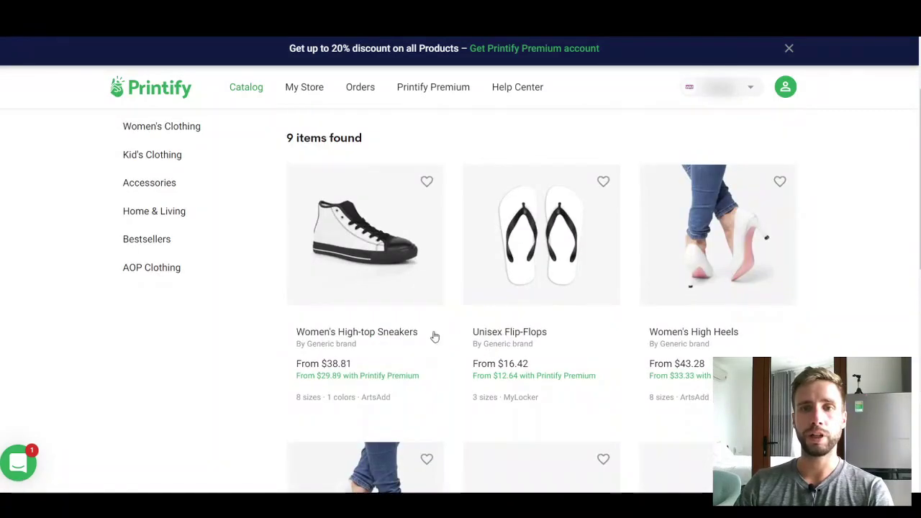
pyautogui.scroll(1, 360, 389)
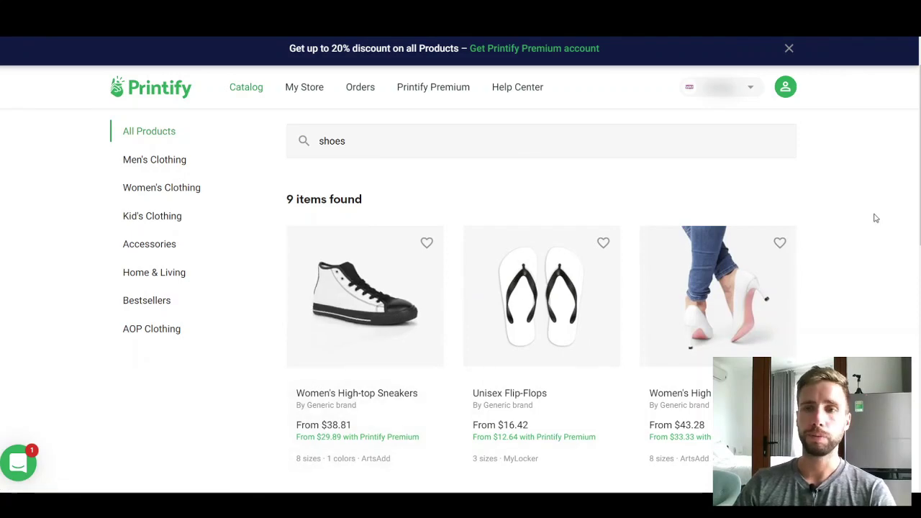
pyautogui.scroll(-5, 874, 216)
pyautogui.scroll(-3, 895, 200)
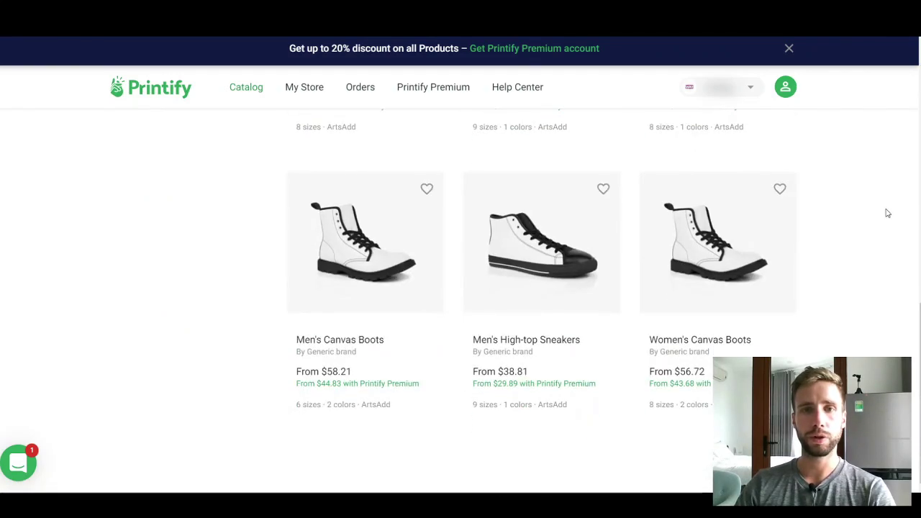
pyautogui.scroll(5, 887, 211)
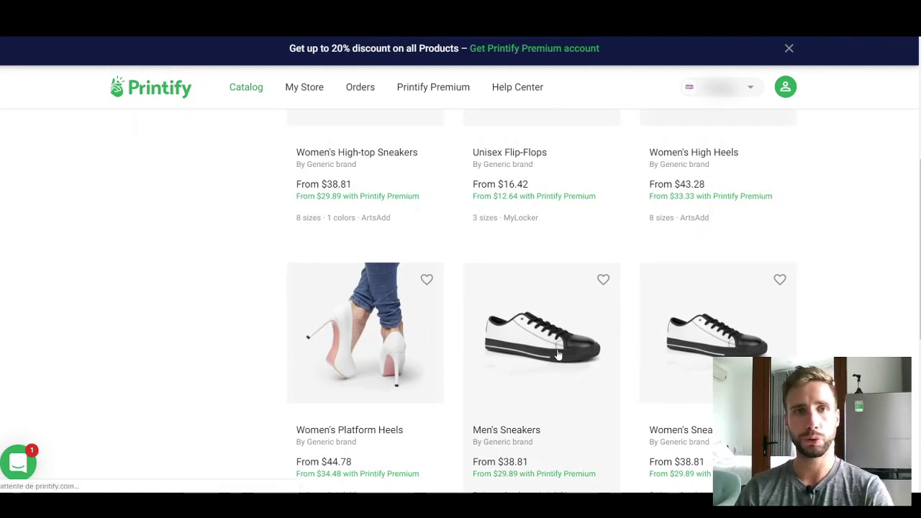
# - Open the Men's Sneakers product and review its material description, photos and the details further down the page
pyautogui.click(557, 355)
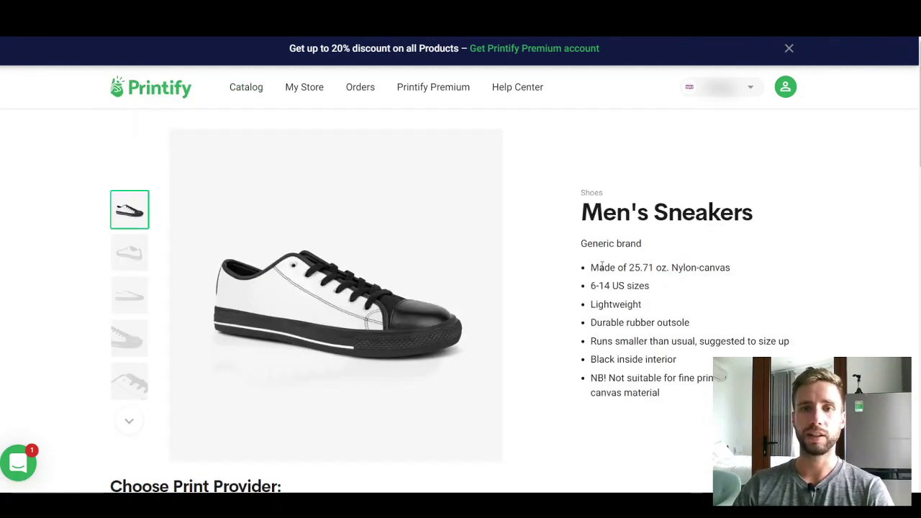
pyautogui.moveTo(624, 268); pyautogui.dragTo(599, 269)
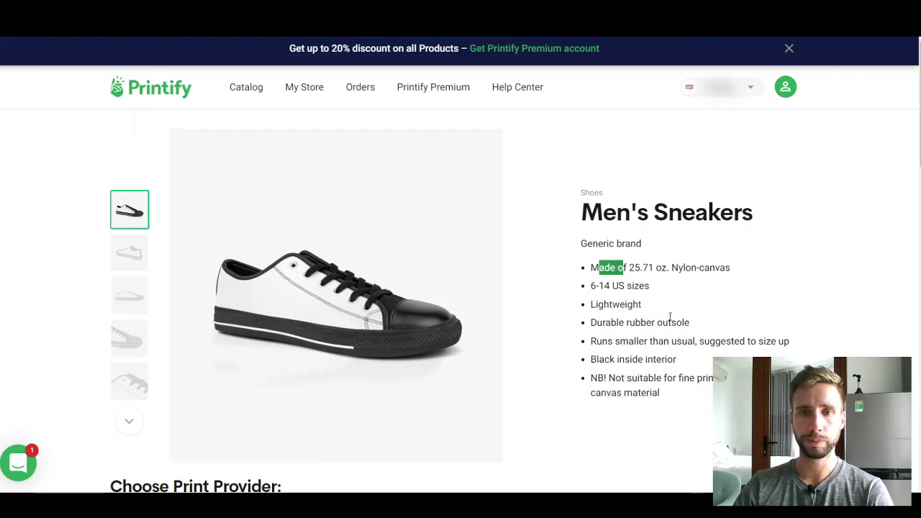
pyautogui.click(130, 252)
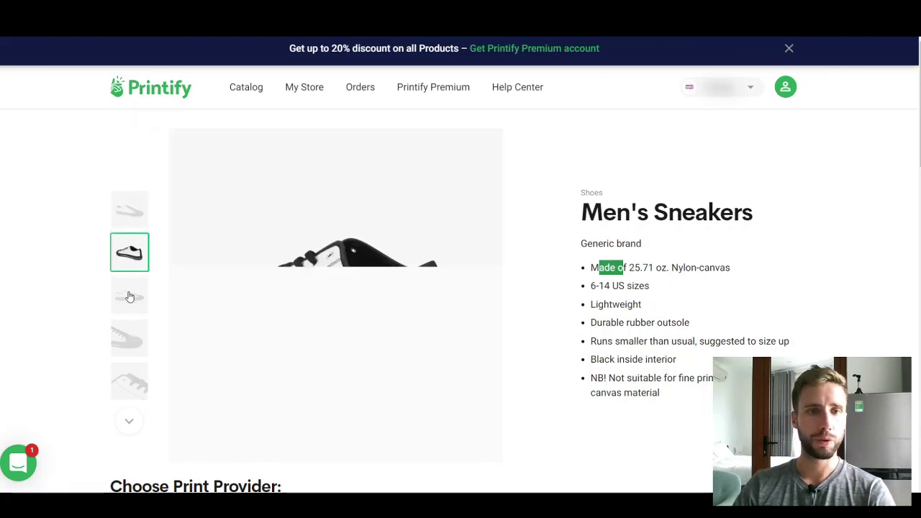
pyautogui.click(129, 293)
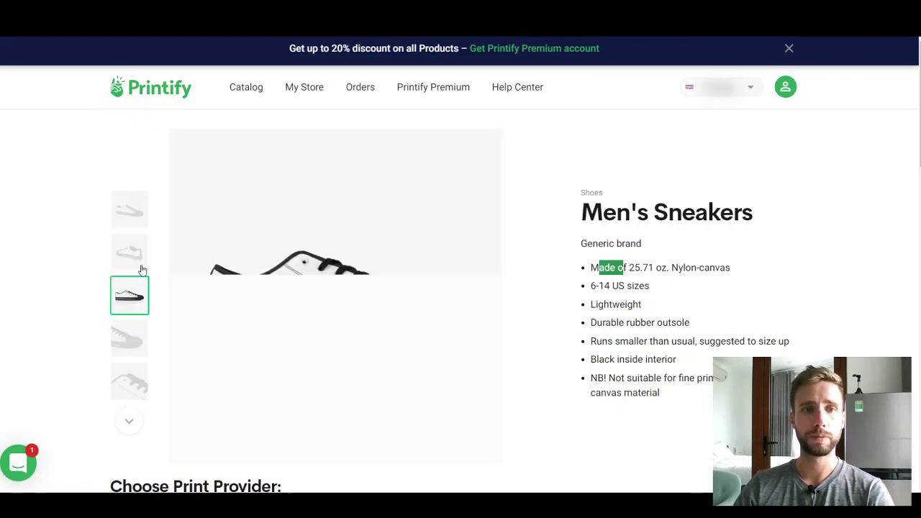
pyautogui.scroll(-4, 140, 266)
pyautogui.moveTo(412, 300); pyautogui.dragTo(437, 302)
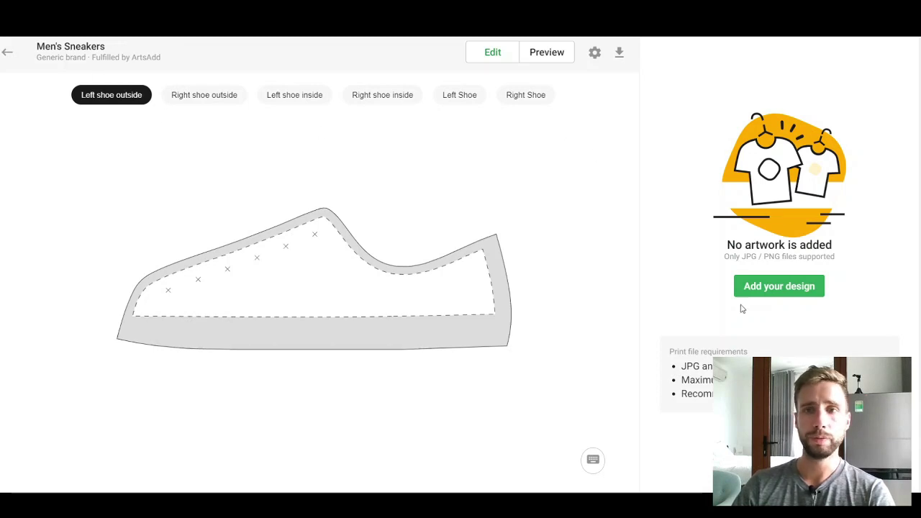
# - Add the Tinder logo to the left shoe's outside, scale it to about 56.84% and position it within the print area
pyautogui.click(785, 287)
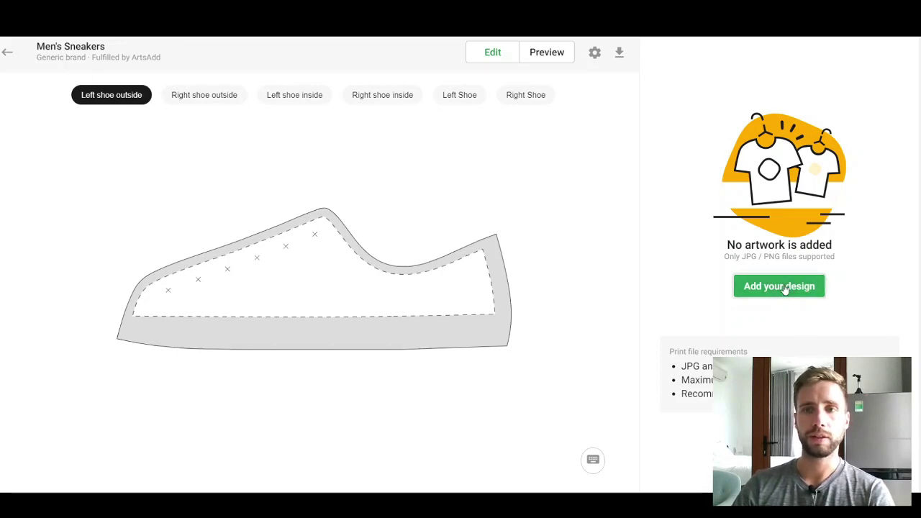
pyautogui.click(744, 176)
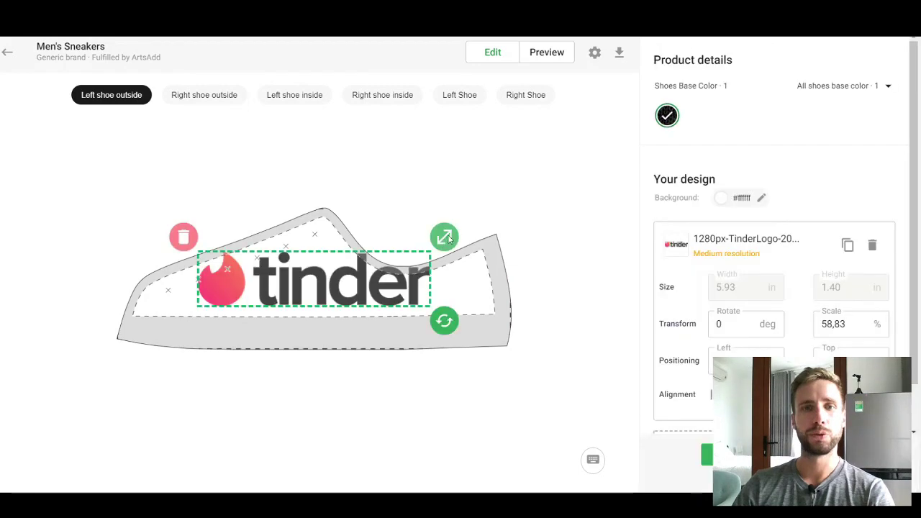
pyautogui.moveTo(444, 234); pyautogui.dragTo(397, 267)
pyautogui.moveTo(340, 276); pyautogui.dragTo(322, 285)
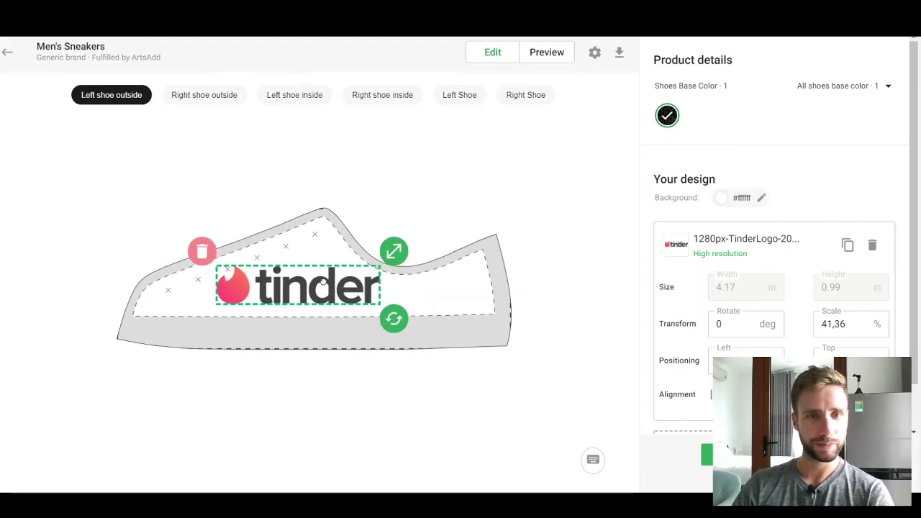
pyautogui.moveTo(393, 253)
pyautogui.mouseDown()
pyautogui.moveTo(418, 249)
pyautogui.moveTo(409, 252)
pyautogui.mouseUp()
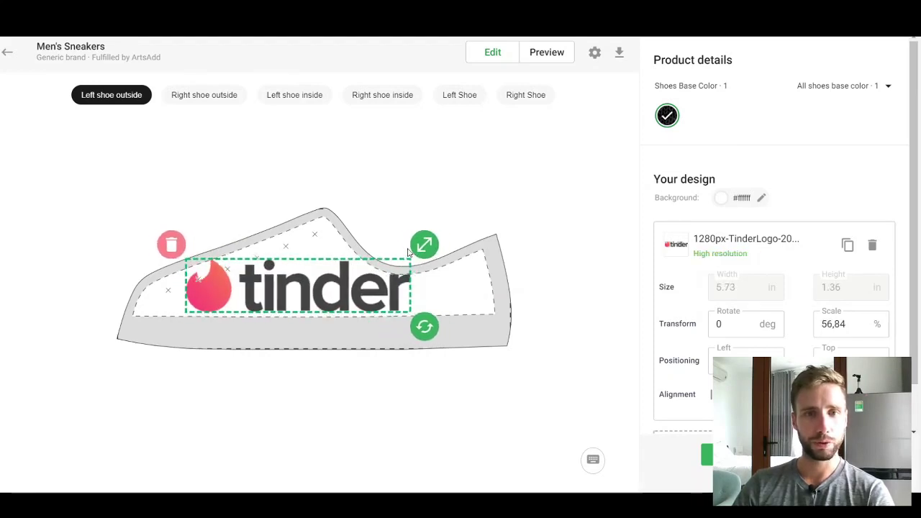
pyautogui.moveTo(427, 324); pyautogui.dragTo(370, 379)
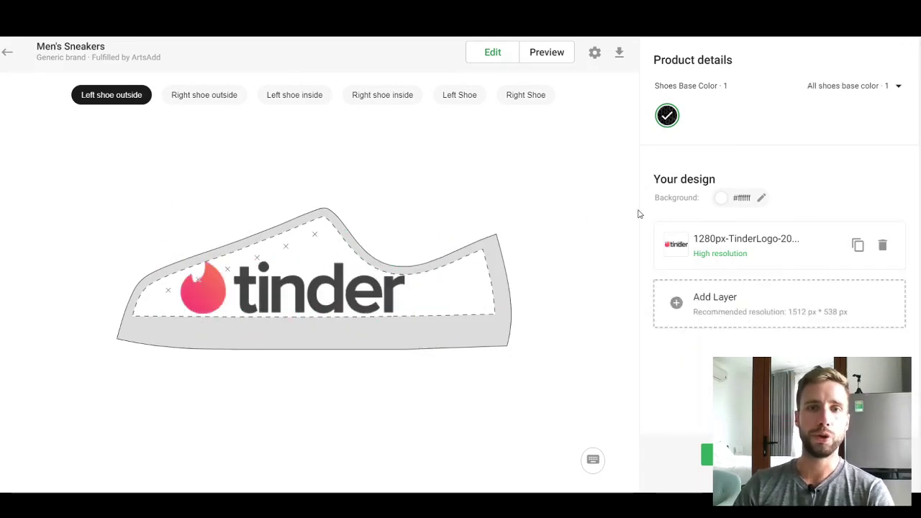
# - Set the shoe design's background color to light blue, #73aee3
pyautogui.click(722, 204)
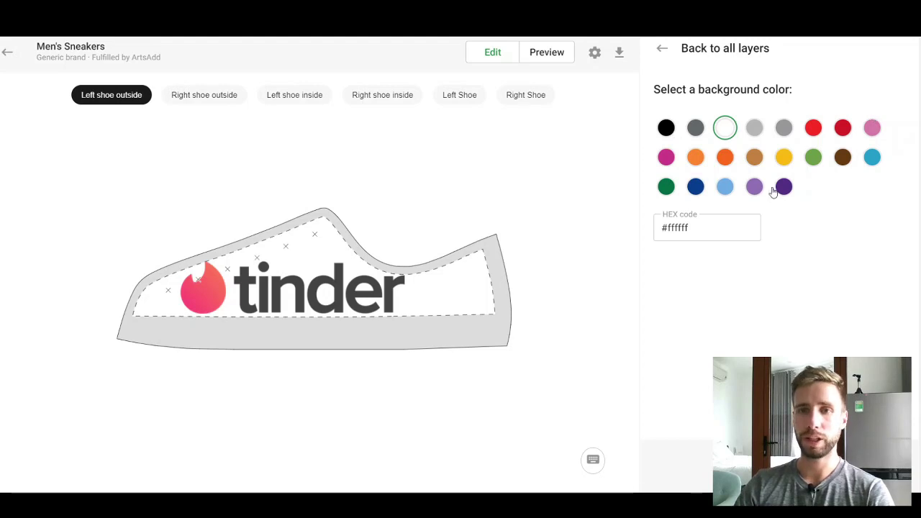
pyautogui.click(716, 230)
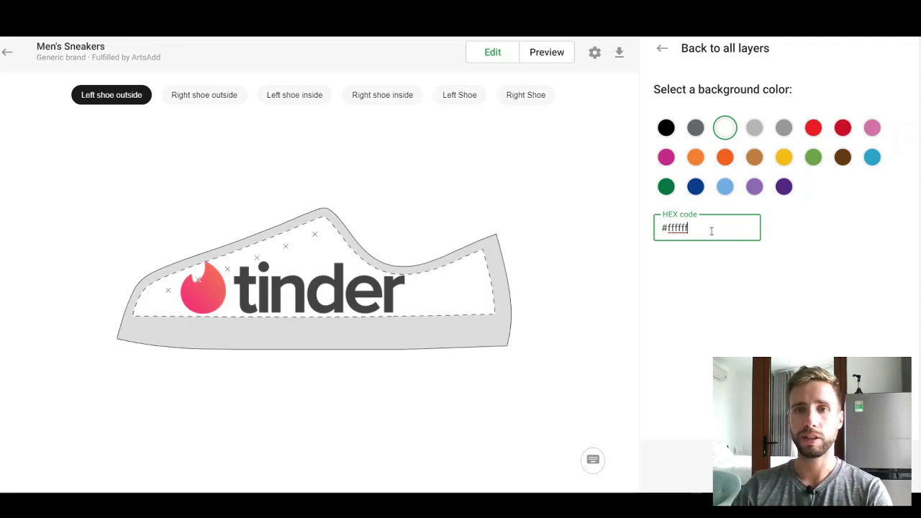
pyautogui.moveTo(690, 229); pyautogui.dragTo(665, 229)
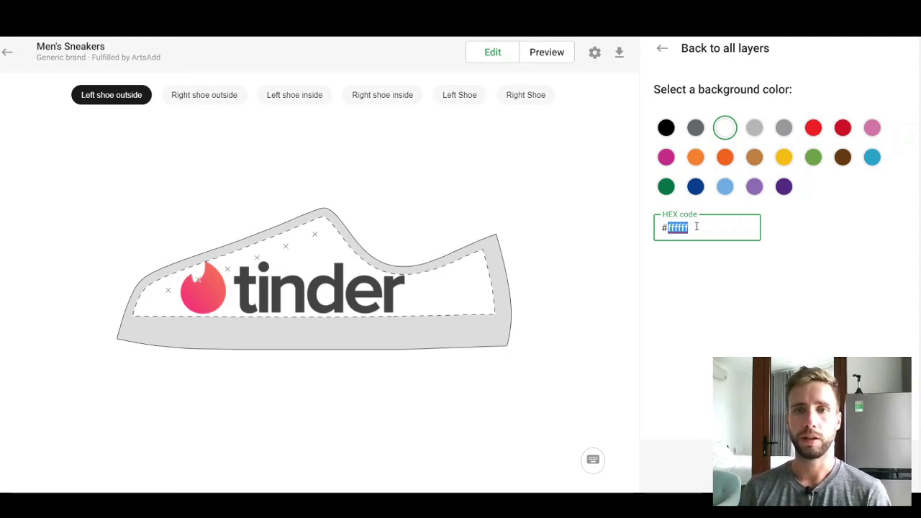
pyautogui.click(813, 157)
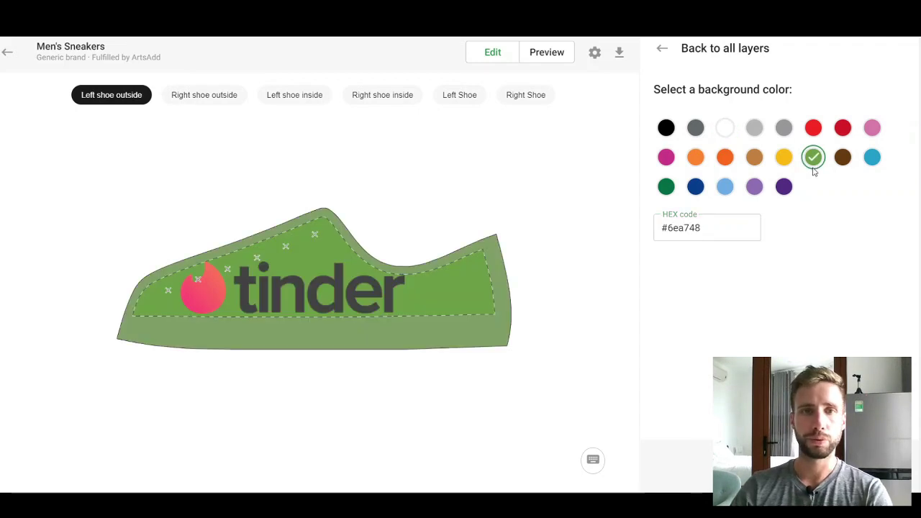
pyautogui.click(726, 188)
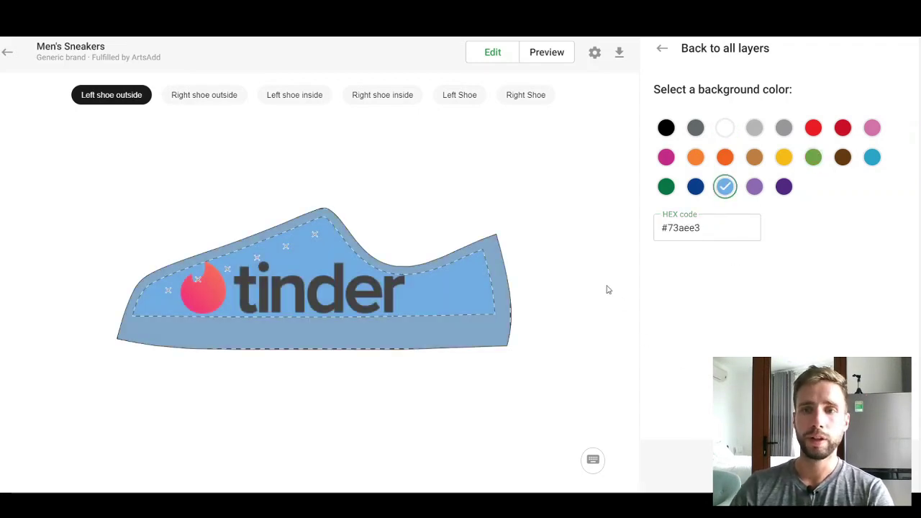
pyautogui.press('Escape')
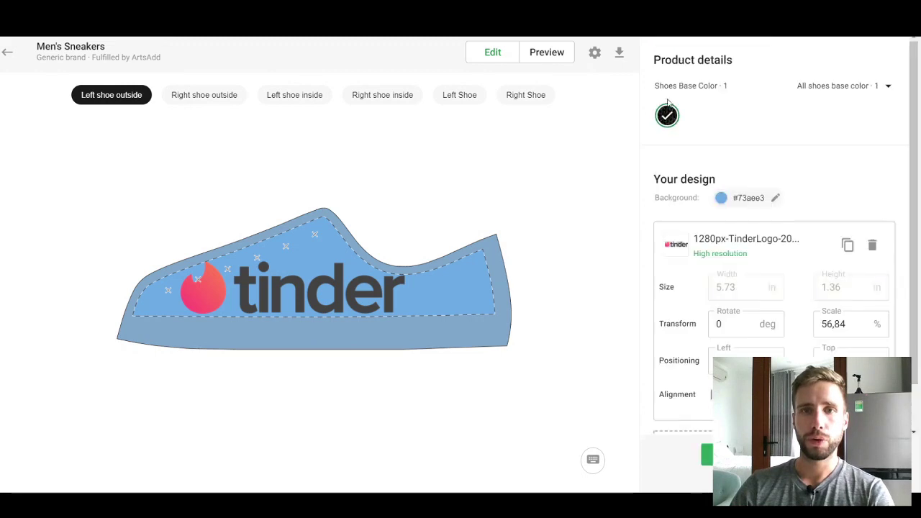
# - Check the design on the right shoe outside, left shoe inside, right shoe inside and full left shoe views
pyautogui.click(207, 97)
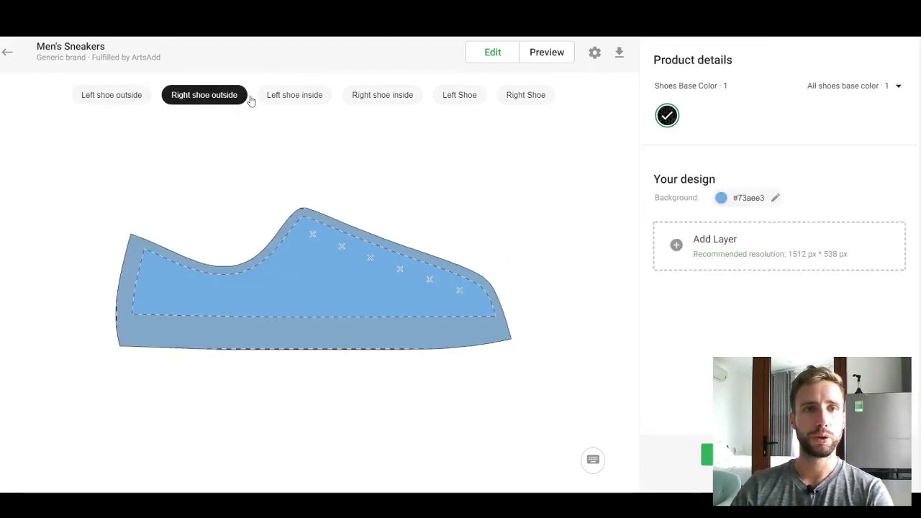
pyautogui.click(294, 98)
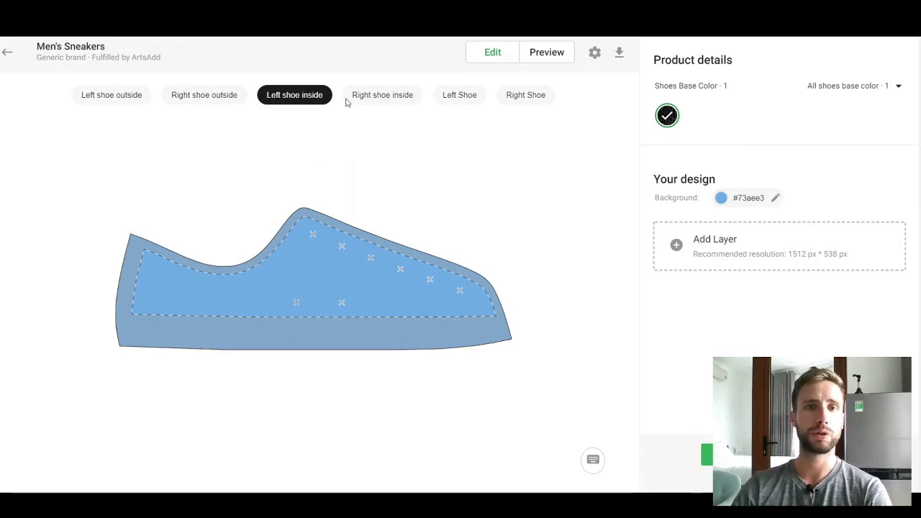
pyautogui.click(398, 100)
pyautogui.click(460, 99)
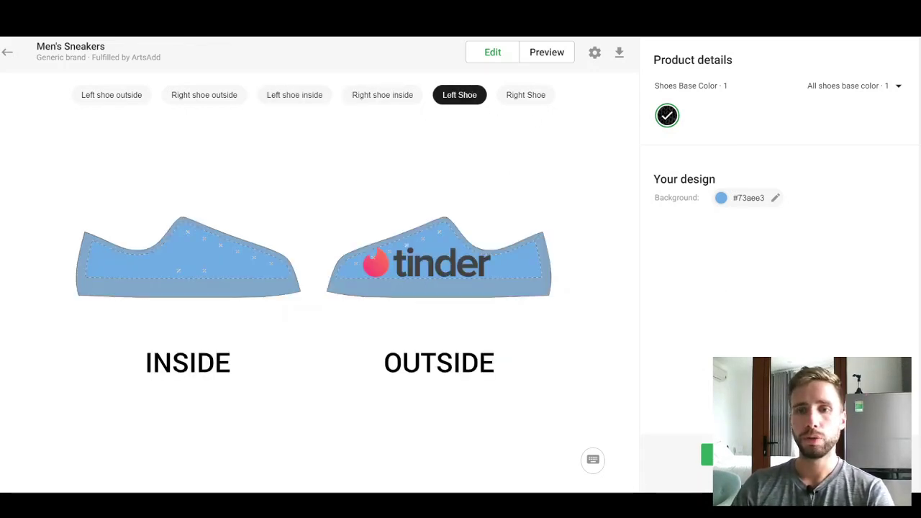
# - Save the sneaker design, compare the Left Shoe Side and Left Shoe Outside mockups, and choose Left and Right Outside as the title image
pyautogui.click(707, 454)
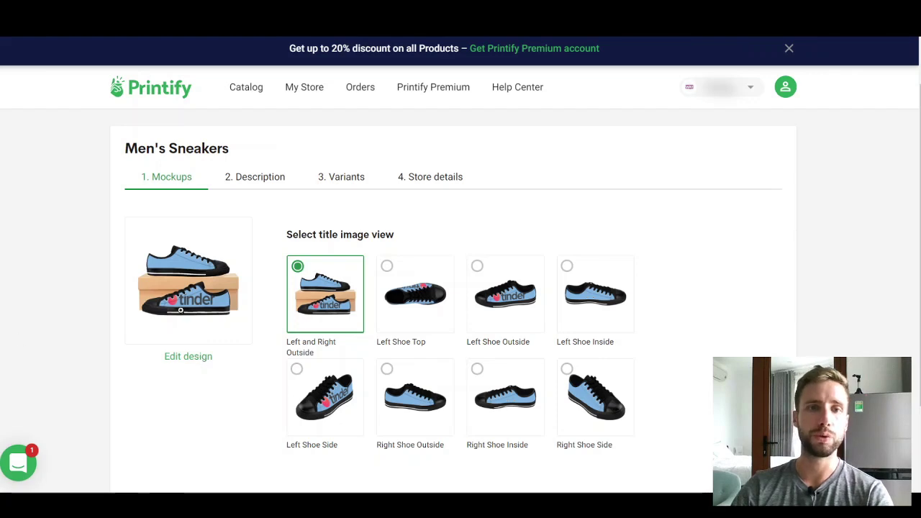
pyautogui.click(325, 392)
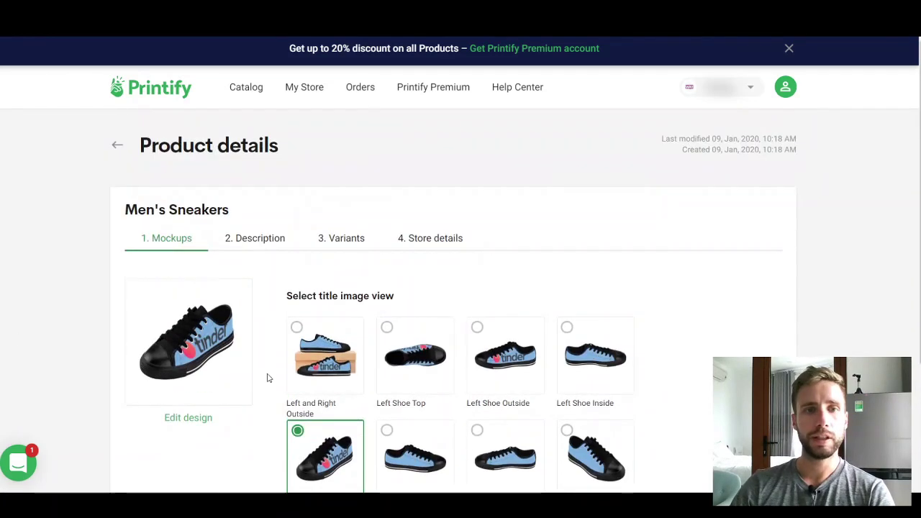
pyautogui.scroll(-2, 269, 374)
pyautogui.click(479, 209)
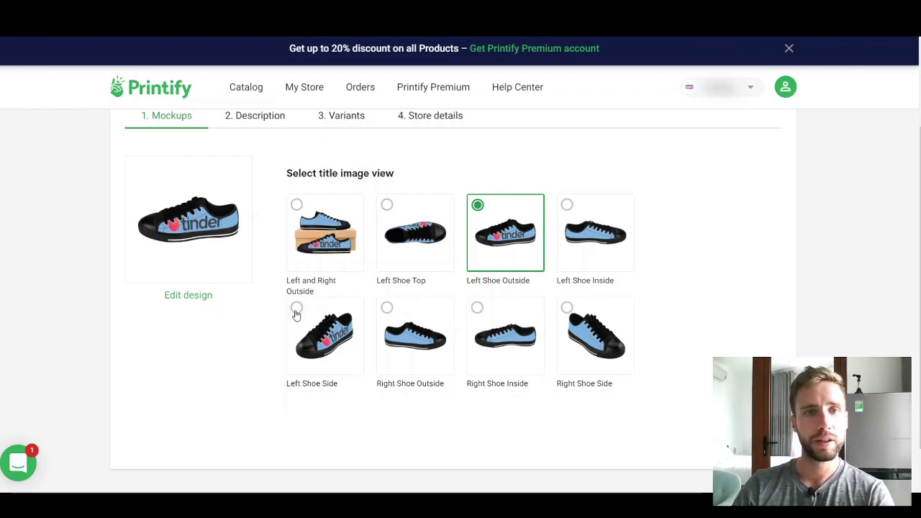
pyautogui.click(296, 206)
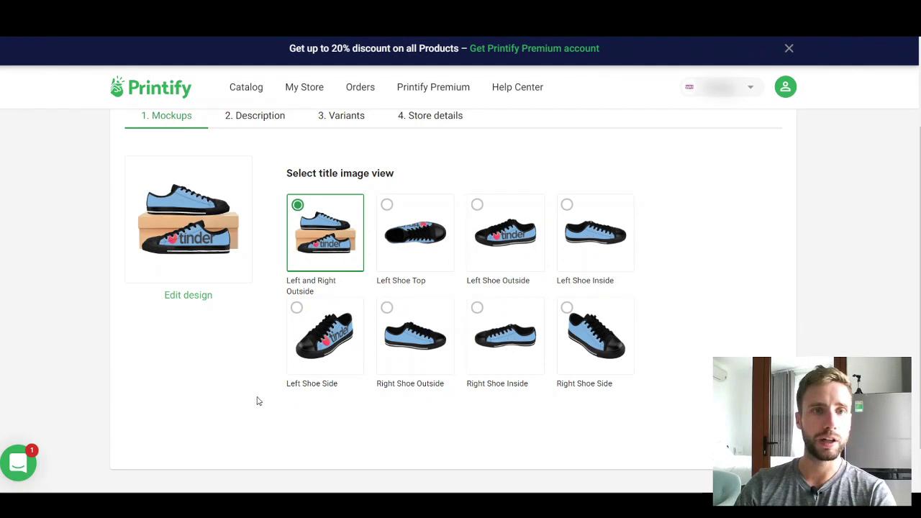
pyautogui.click(297, 309)
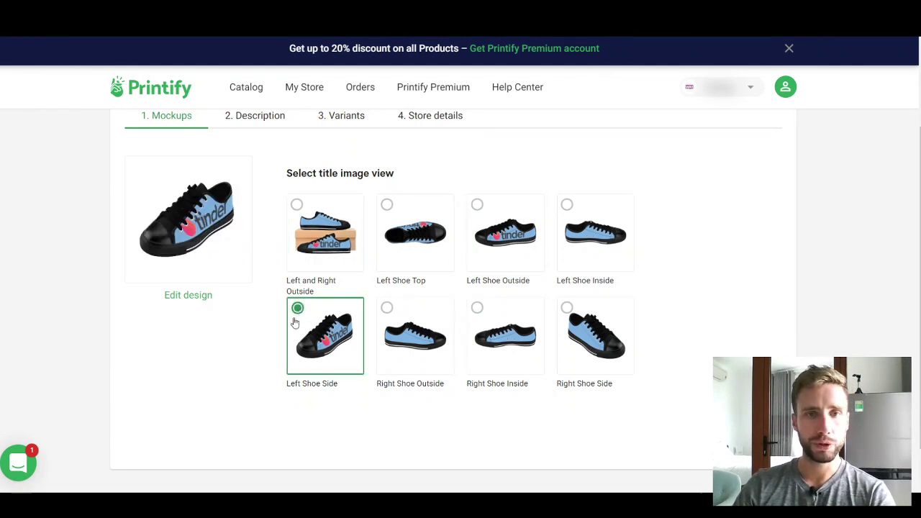
pyautogui.click(297, 206)
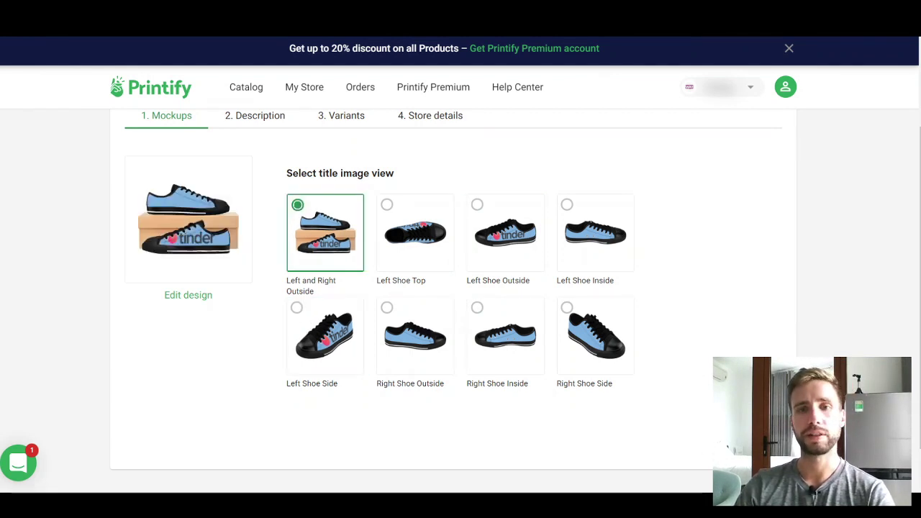
# - Review the sneaker's product title and description, and examine the costs, retail prices and profits of its shoe size variants
pyautogui.click(254, 116)
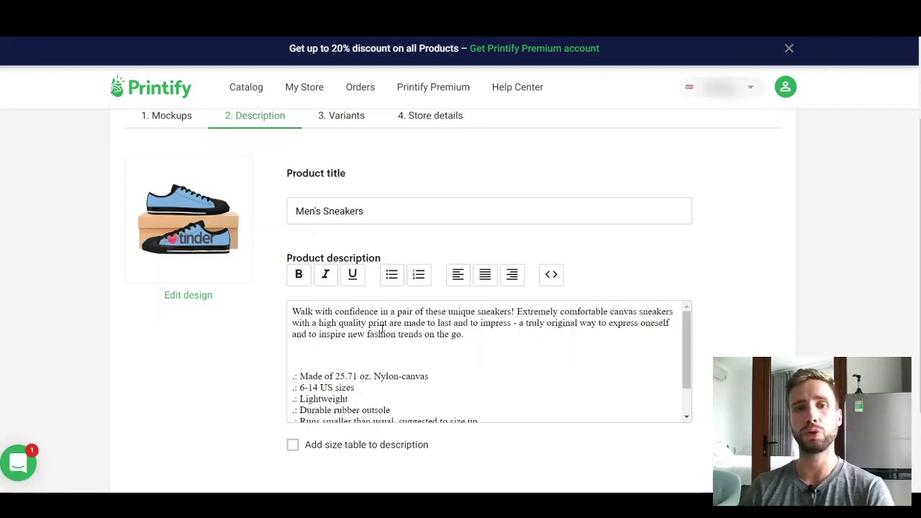
pyautogui.click(342, 116)
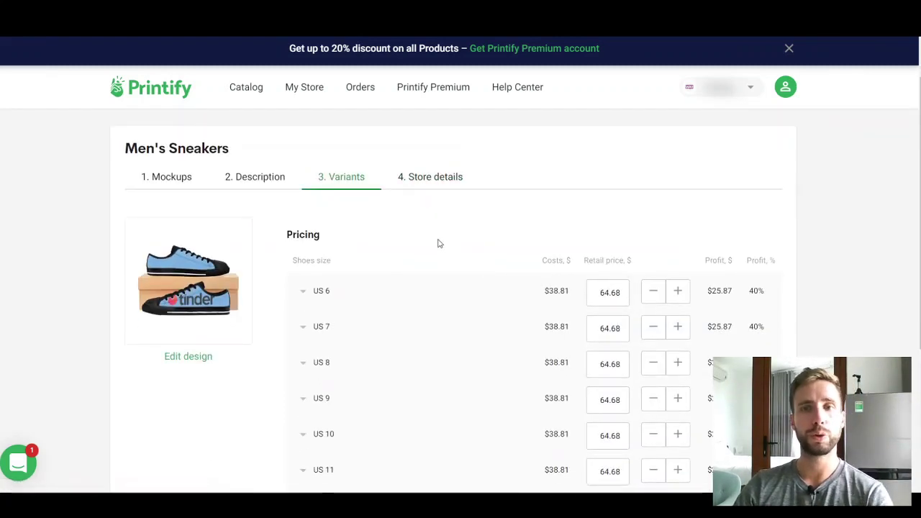
pyautogui.scroll(-3, 799, 303)
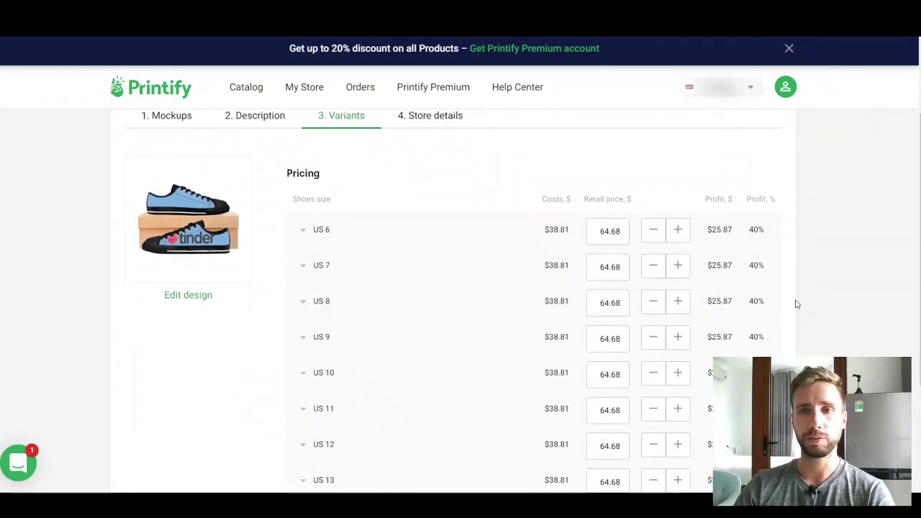
pyautogui.scroll(2, 720, 299)
pyautogui.click(609, 294)
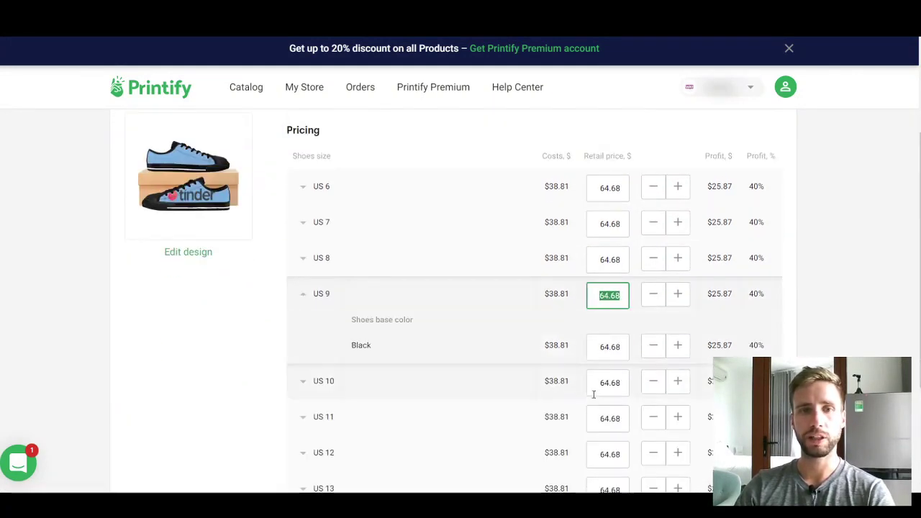
pyautogui.scroll(-1, 608, 345)
pyautogui.scroll(-2, 611, 360)
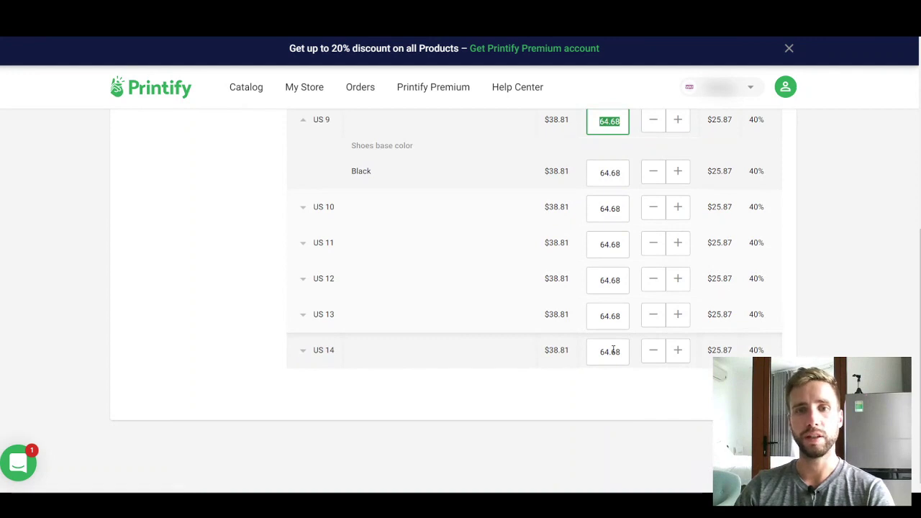
pyautogui.scroll(4, 611, 350)
pyautogui.scroll(-4, 738, 249)
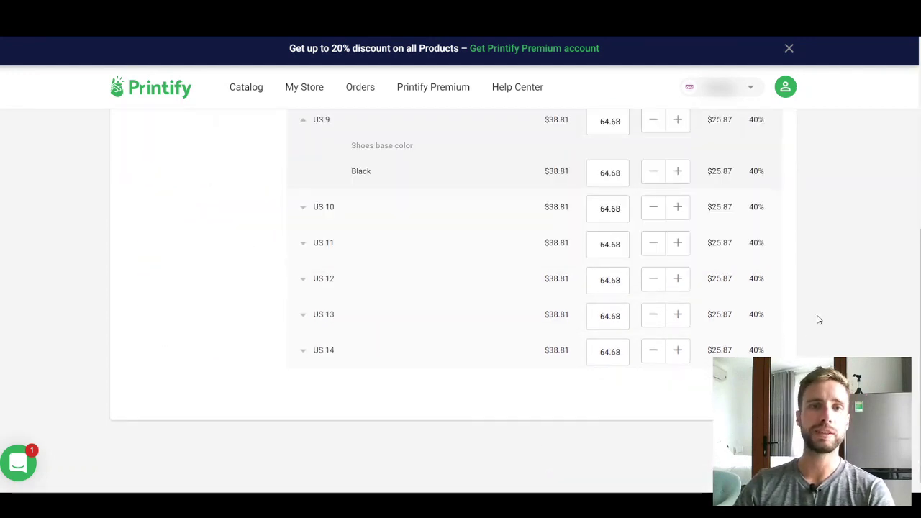
pyautogui.scroll(4, 811, 280)
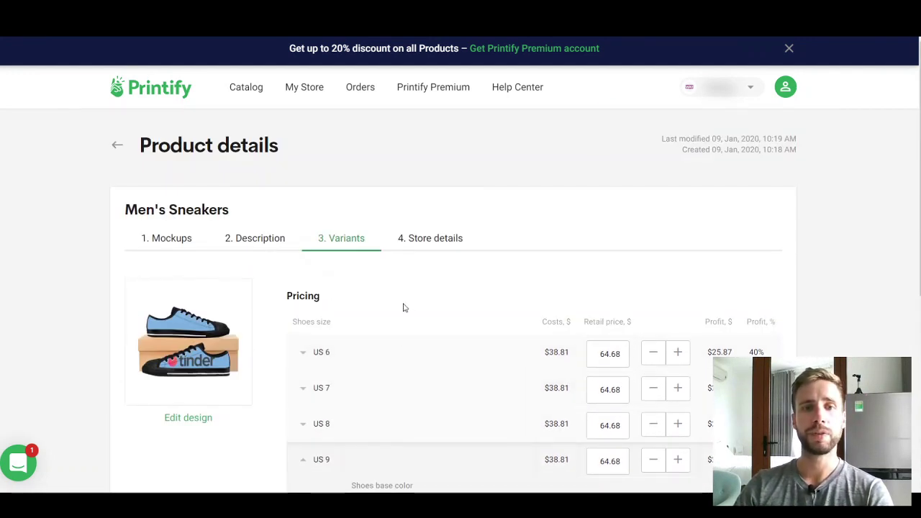